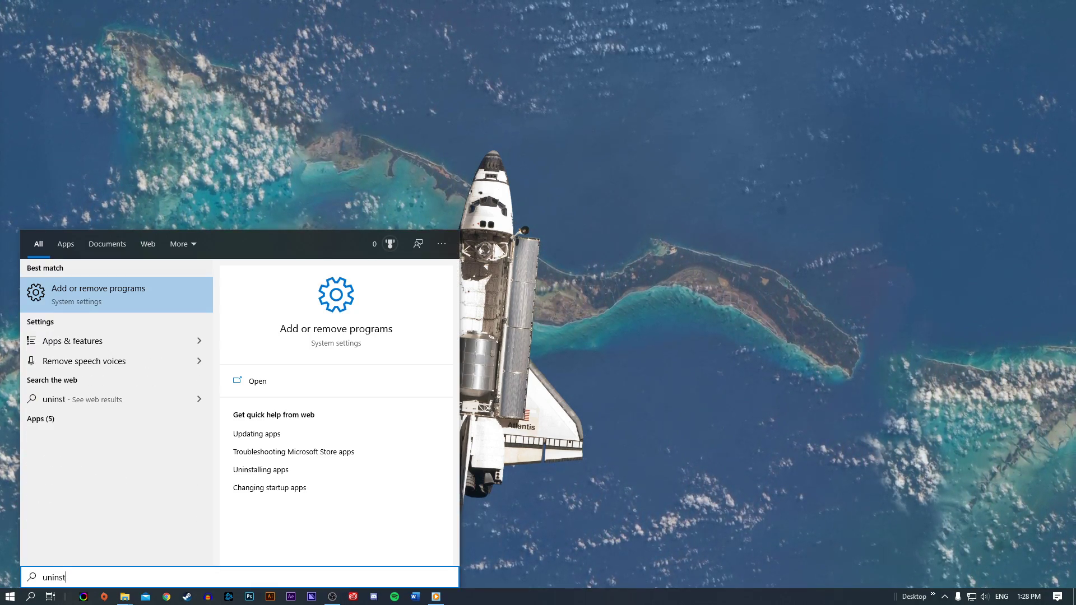
text(all)
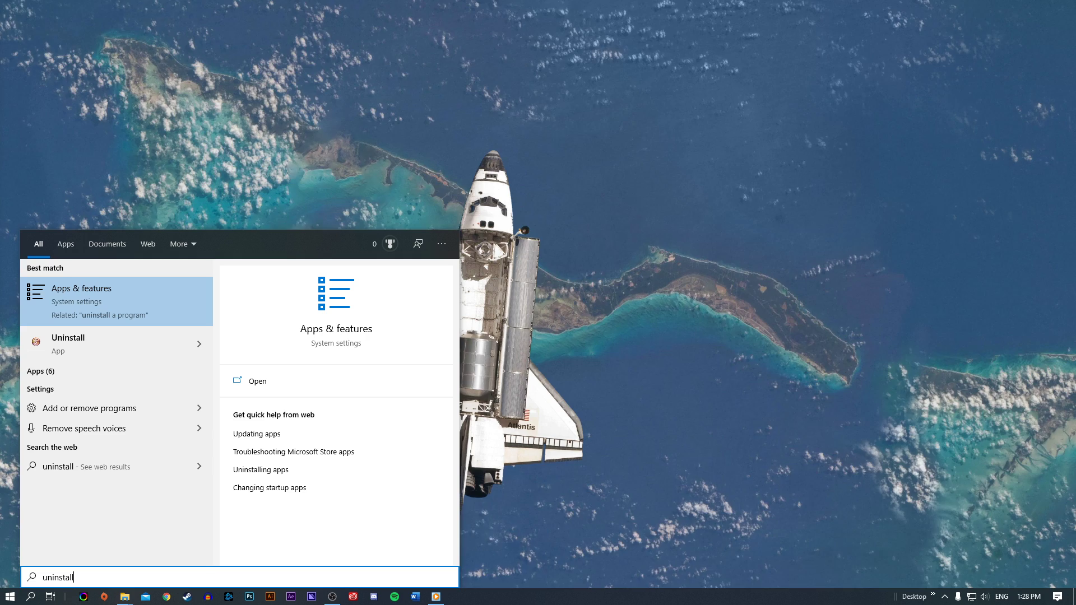
Step: Find Riot Vanguard in Apps & features and show its Modify and Uninstall options
click(111, 404)
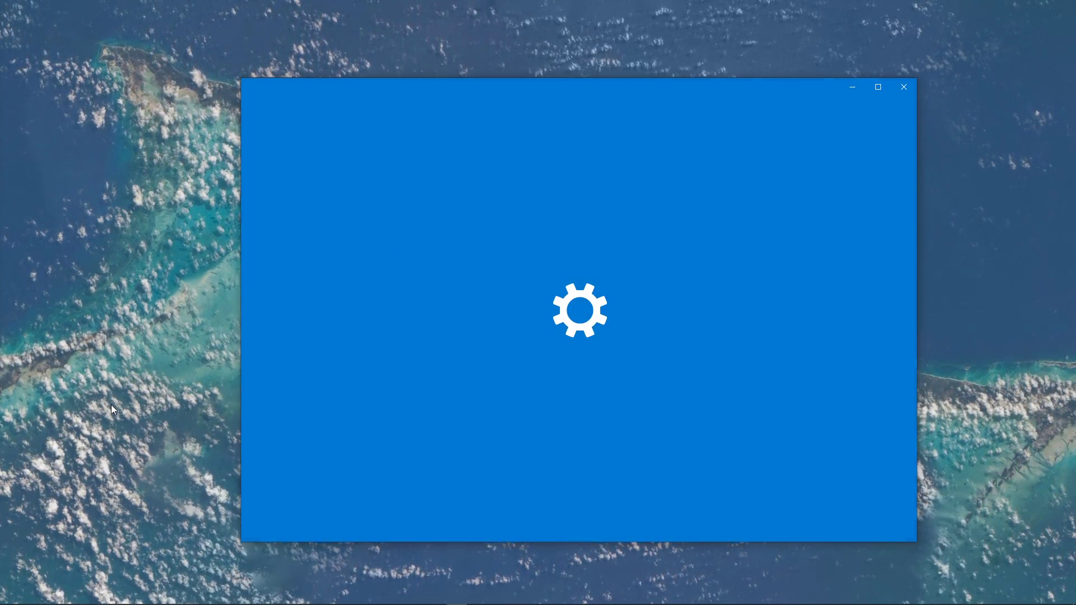
text(v)
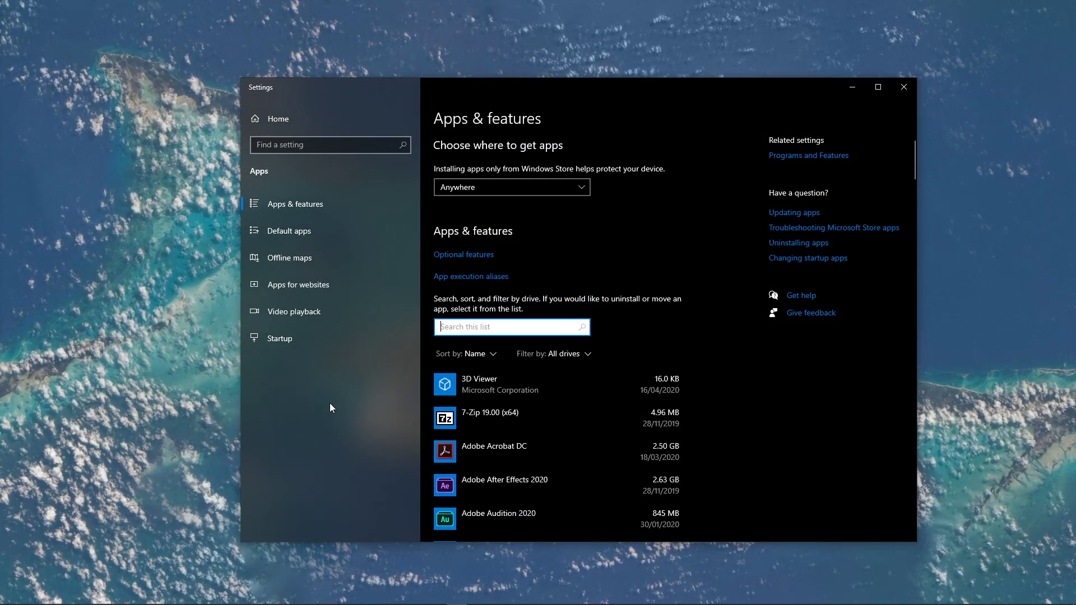
text(anguard)
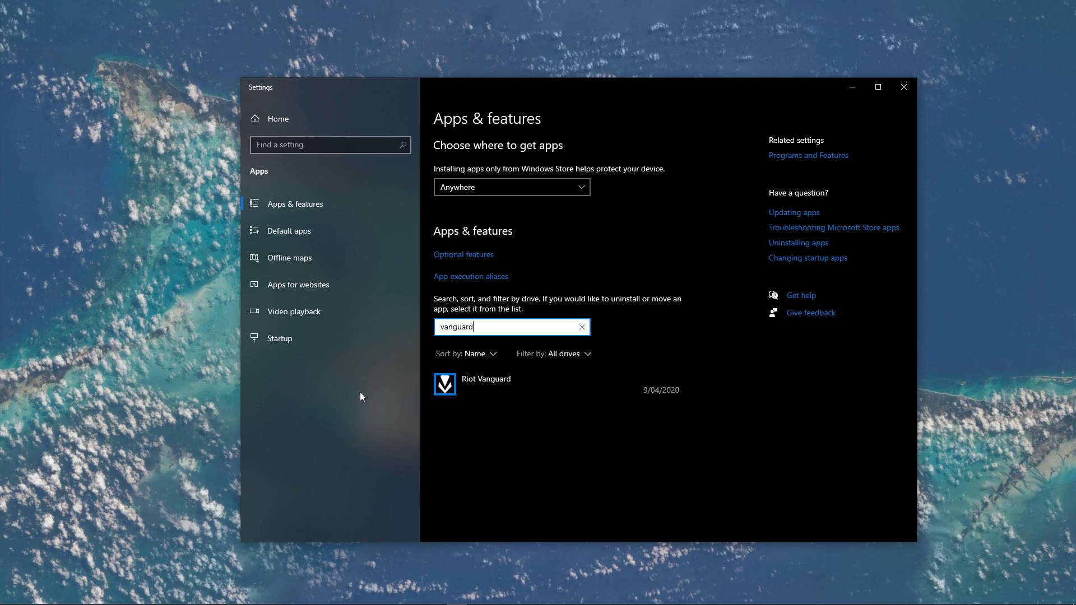
click(513, 380)
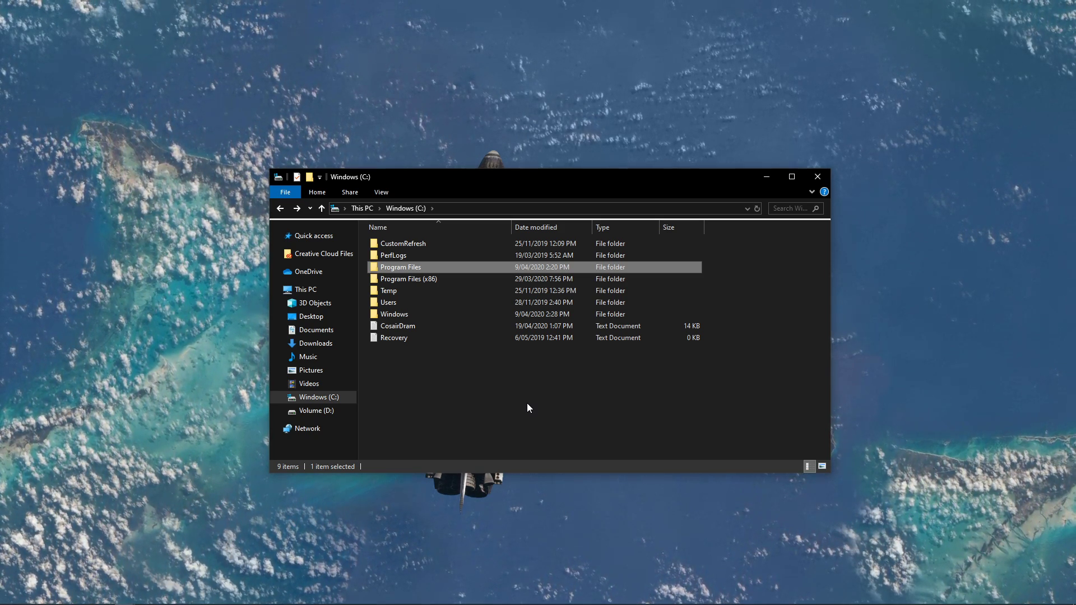
Step: Browse to C:\Program Files\Riot Vanguard and select the Vanguard uninstaller application
key(Return)
text(ri)
key(Return)
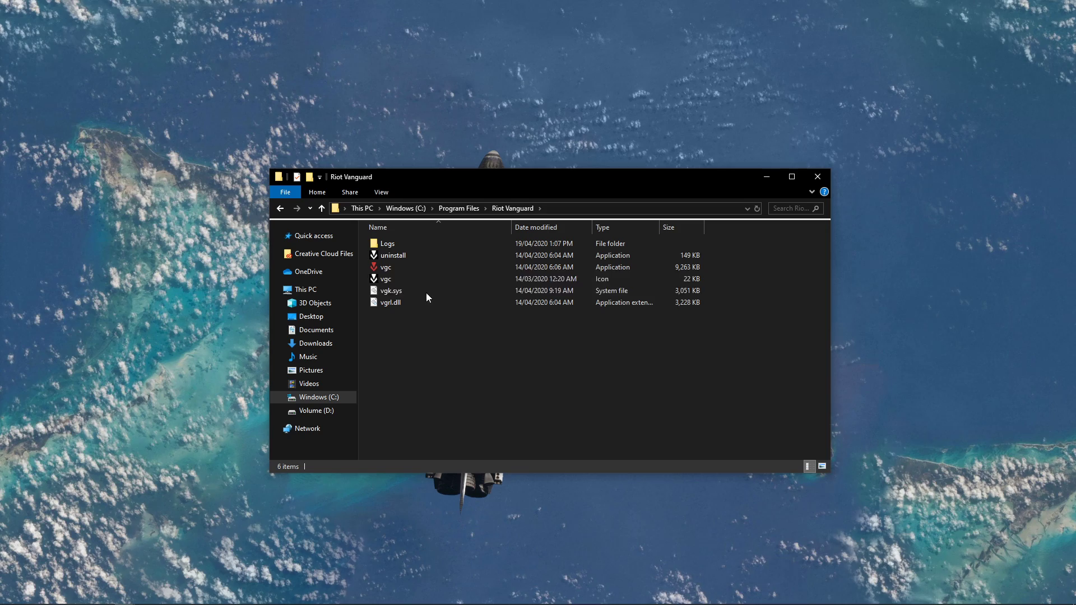
click(382, 255)
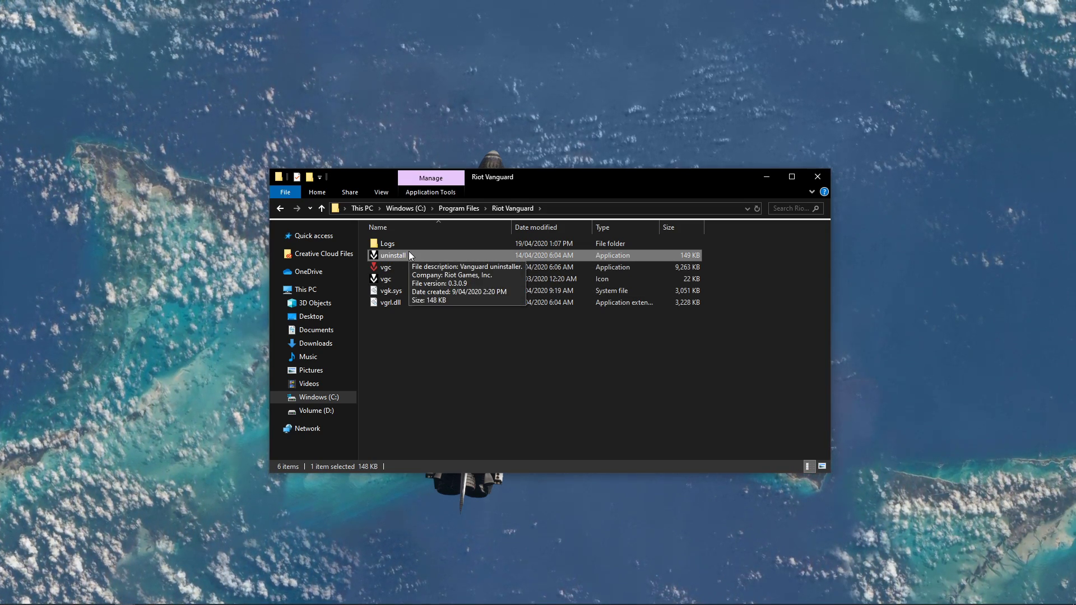
Step: Close Explorer, search to open Check for updates, then open the Reset this PC recovery settings
click(817, 176)
key(super)
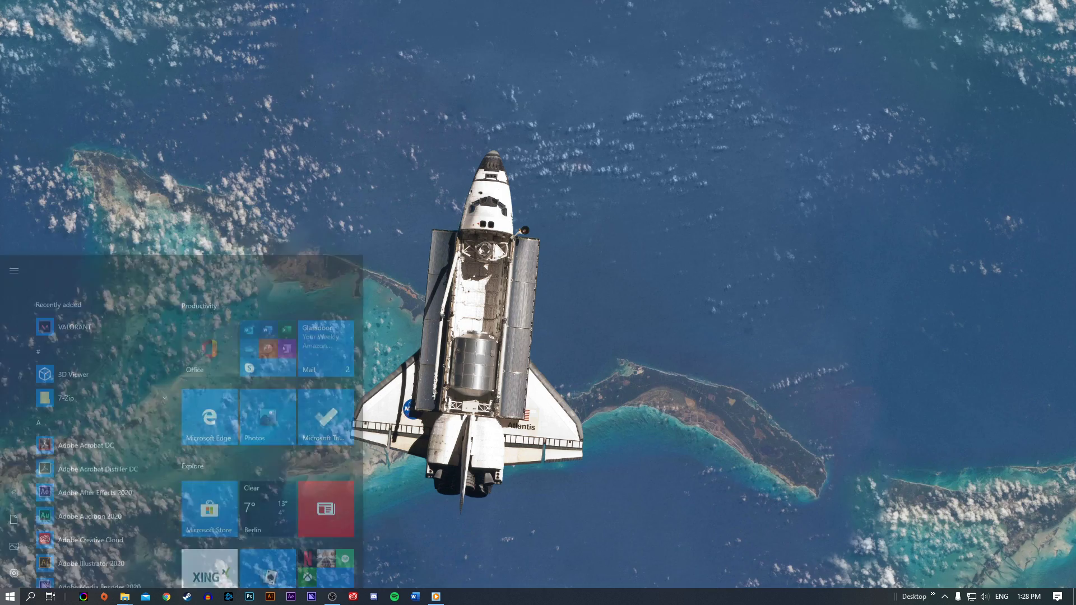
text(update)
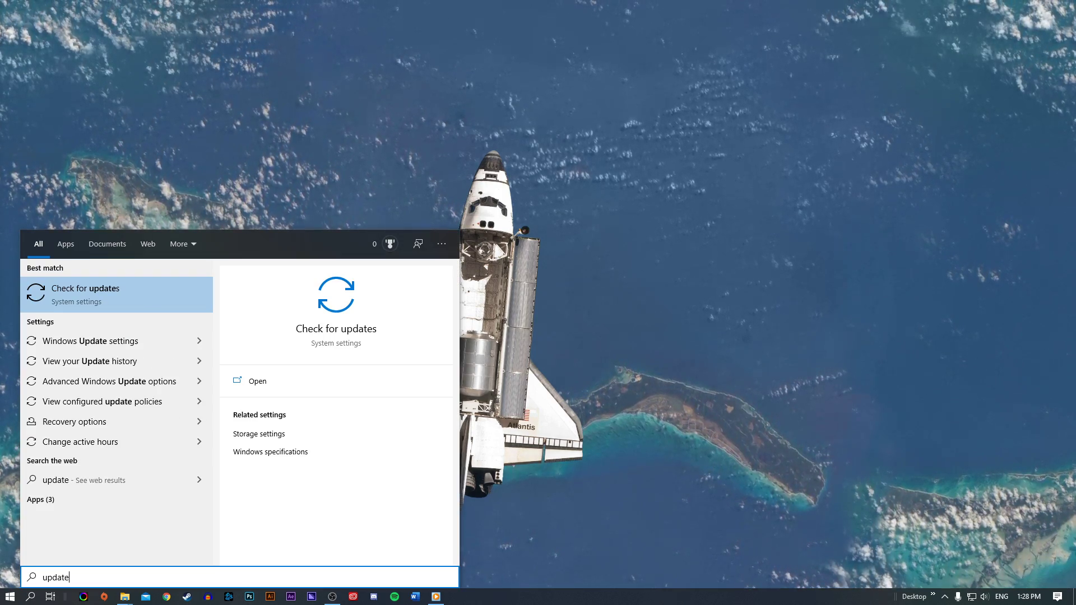
key(Return)
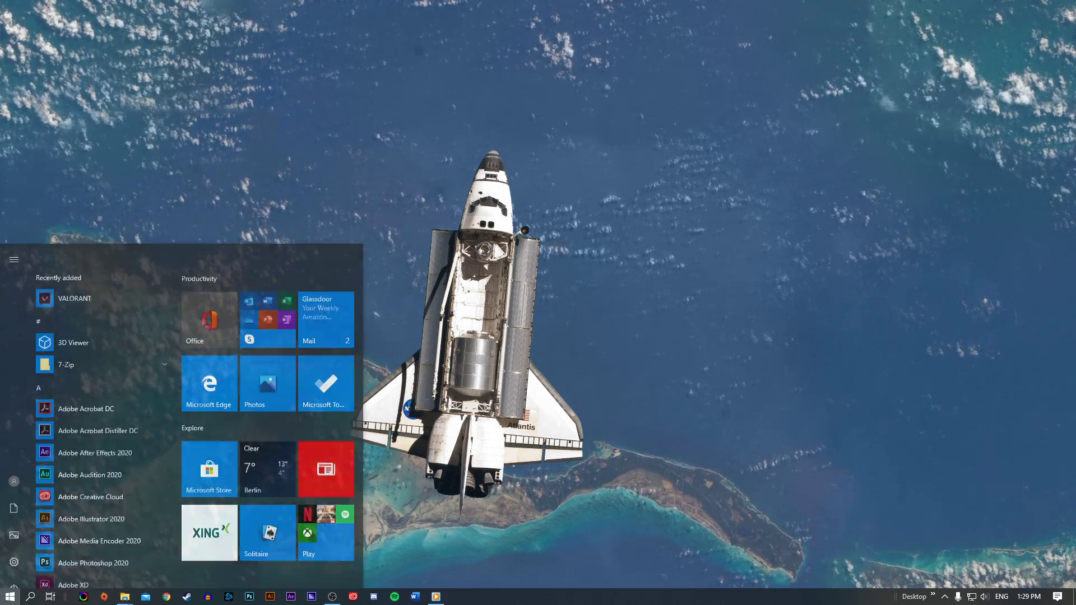
text(reset)
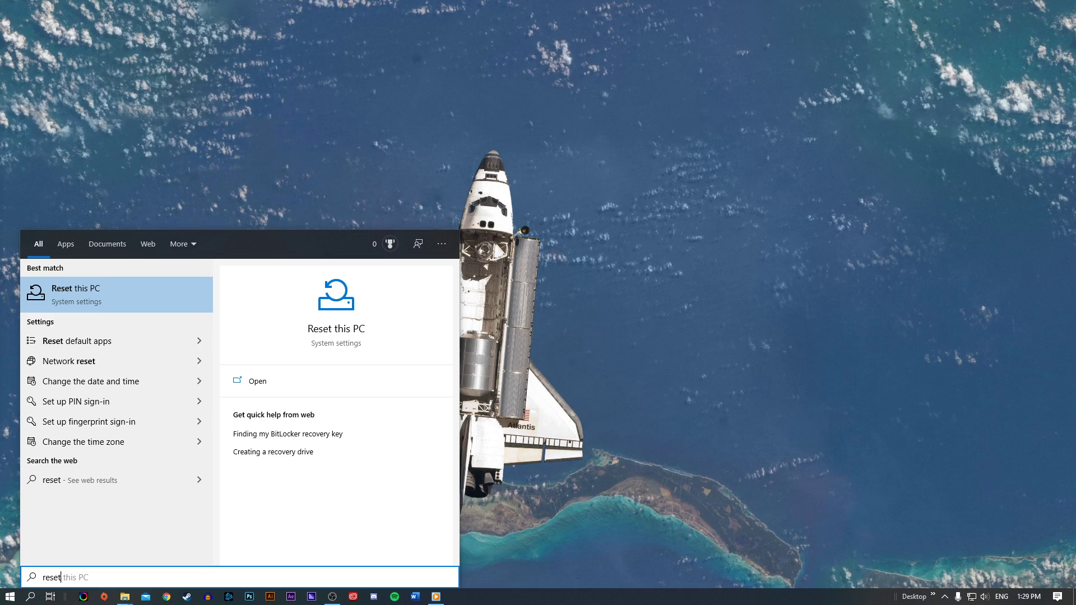
key(Return)
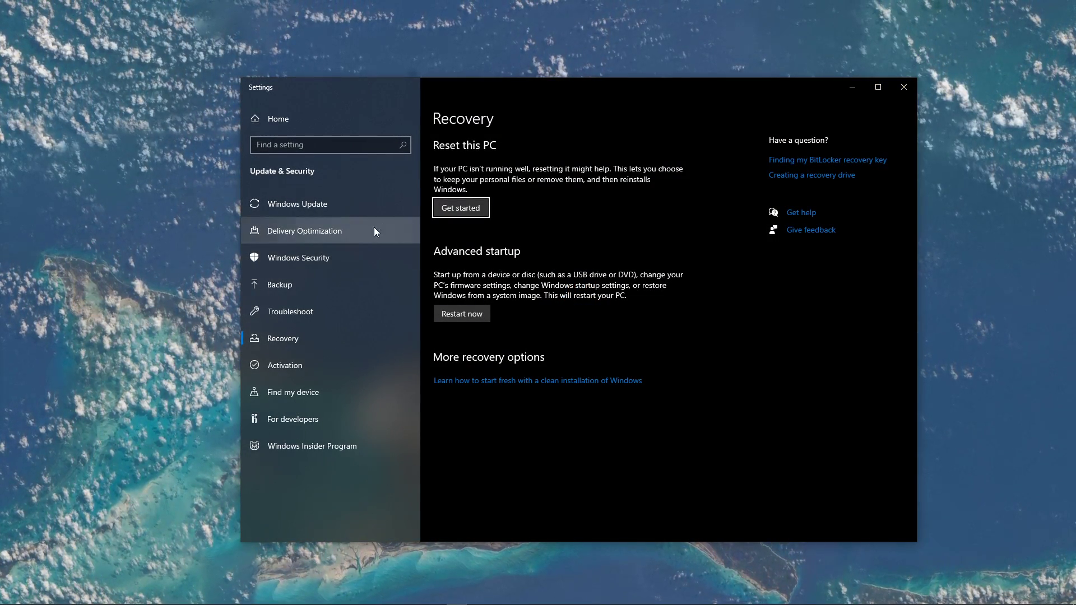
Step: Choose Get started under Reset this PC to reach the Keep my files or Remove everything choice
click(460, 209)
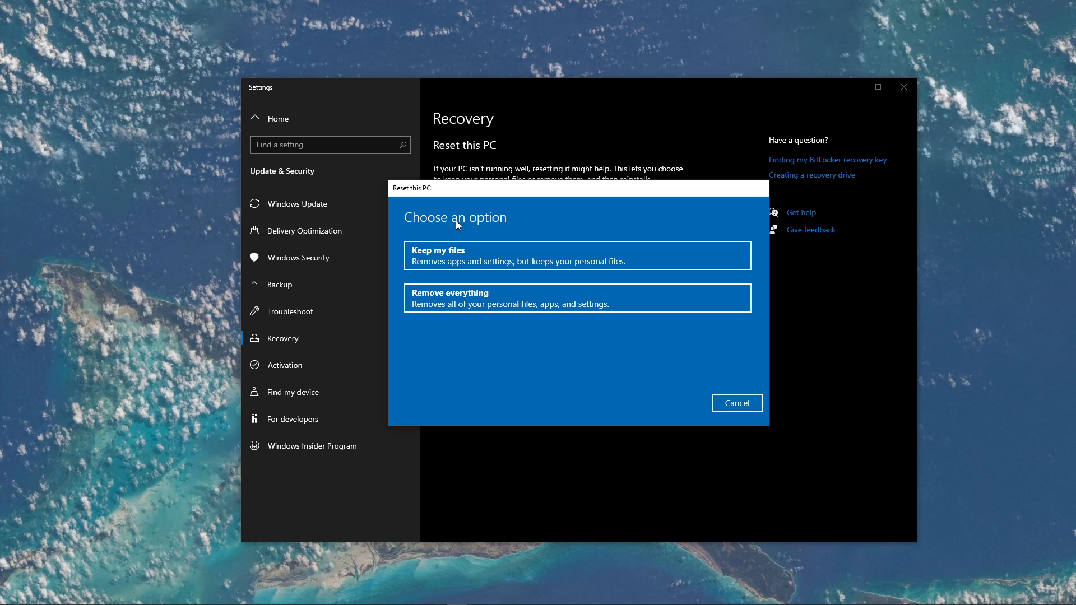